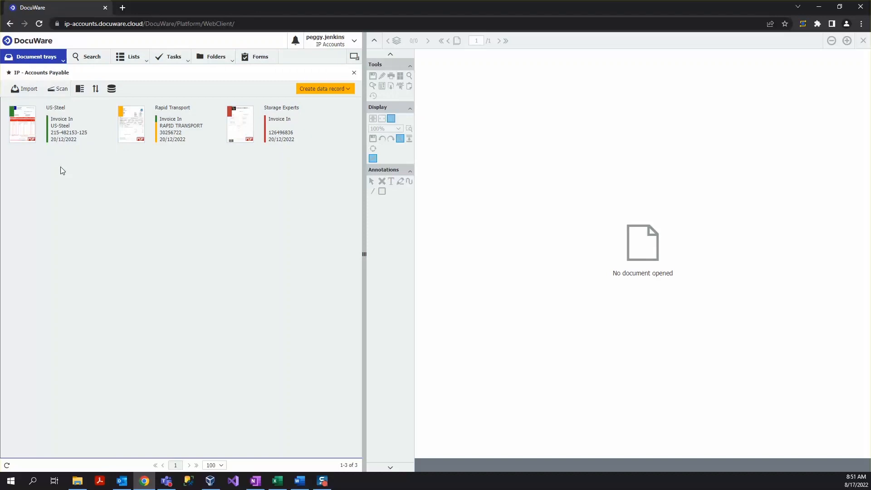
Step: Open the US-Steel invoice from the IP - Accounts Payable tray in the viewer and inspect it at different magnifications
double_click(13, 122)
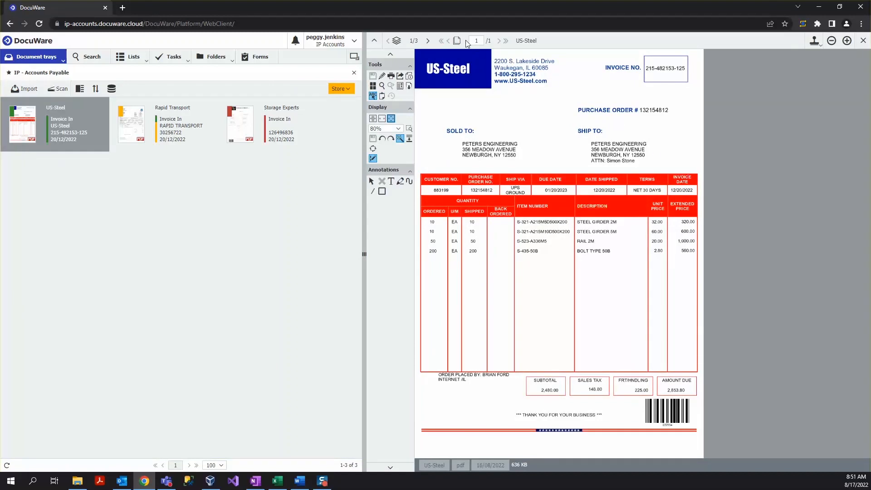
click(846, 41)
click(846, 40)
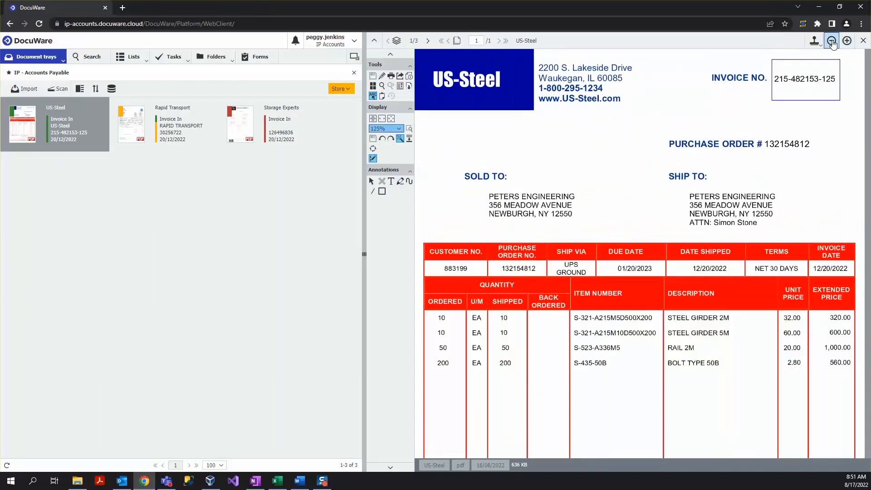
click(832, 41)
click(832, 42)
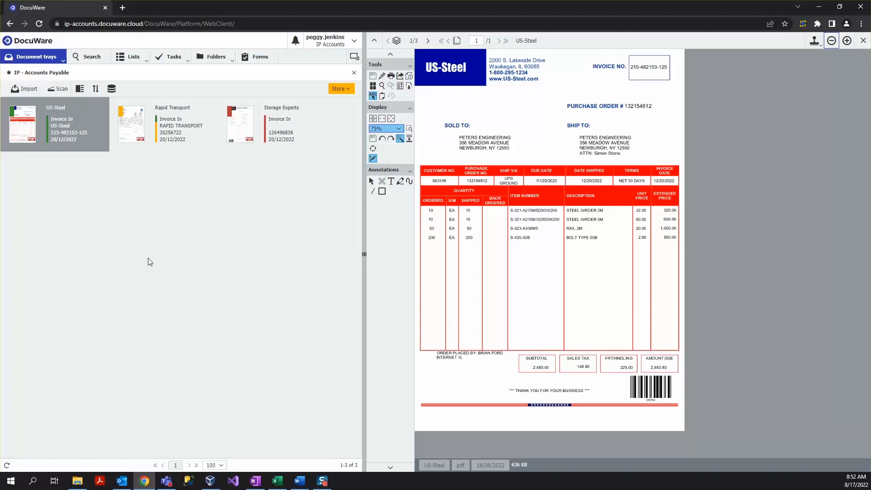
click(347, 42)
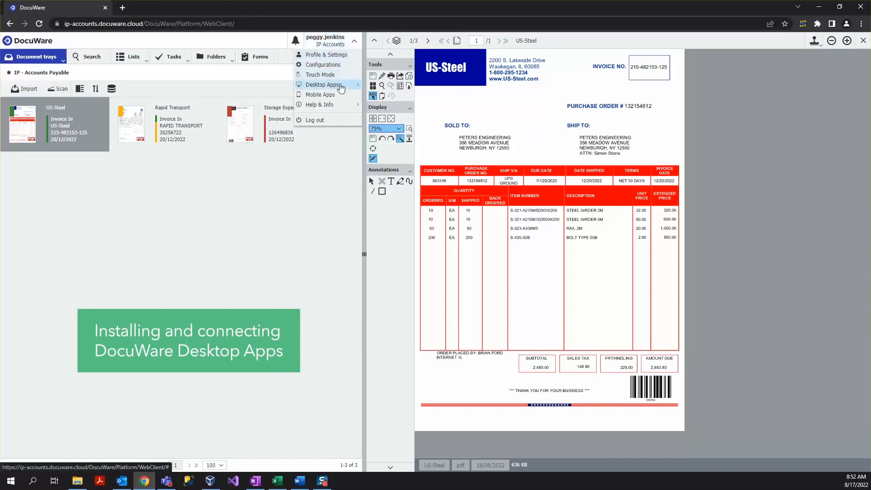
mouse_move(342, 87)
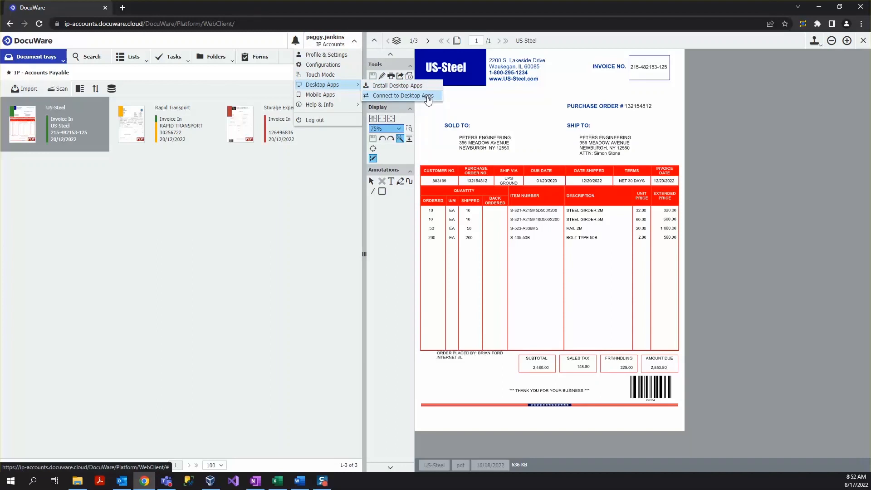
click(284, 180)
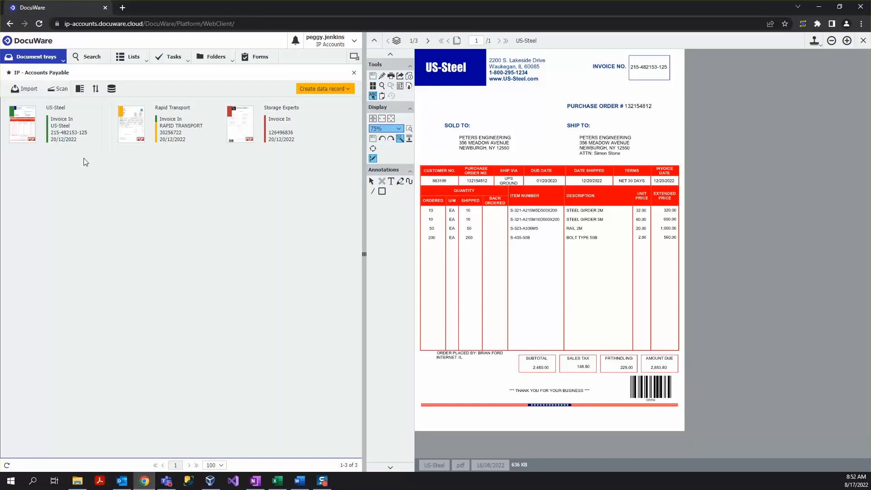
Step: Switch the Accounts Payable tray's document list to table view and back to index cards view
click(93, 150)
click(83, 94)
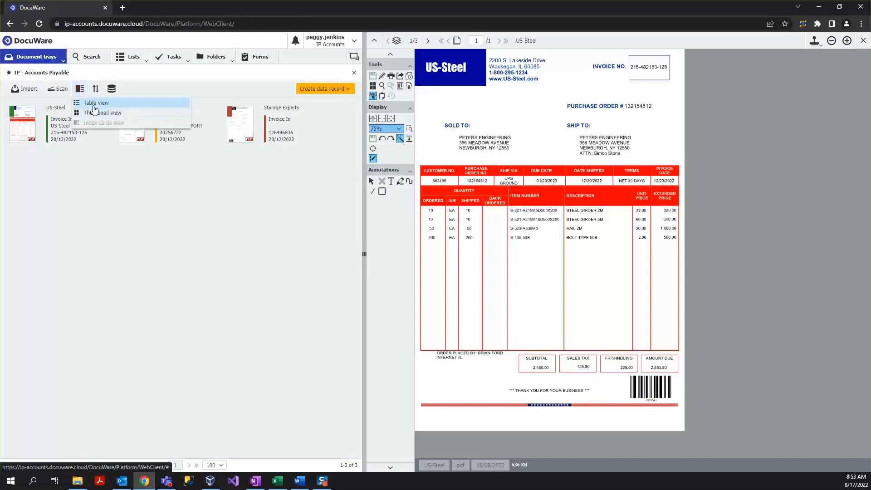
click(95, 112)
click(110, 152)
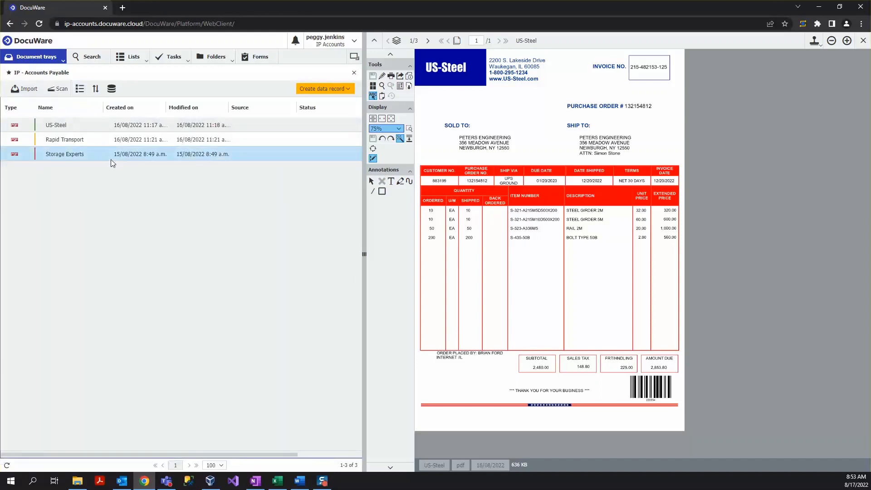
shift+click(92, 123)
click(80, 88)
click(95, 101)
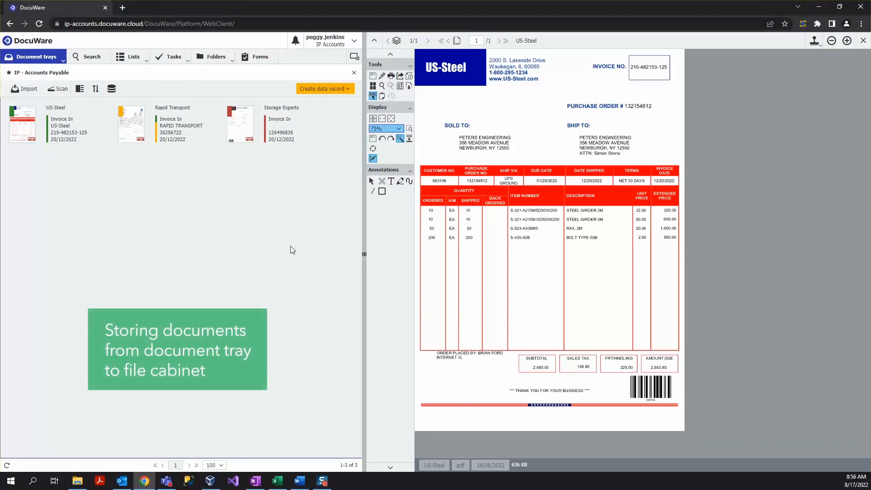
click(53, 114)
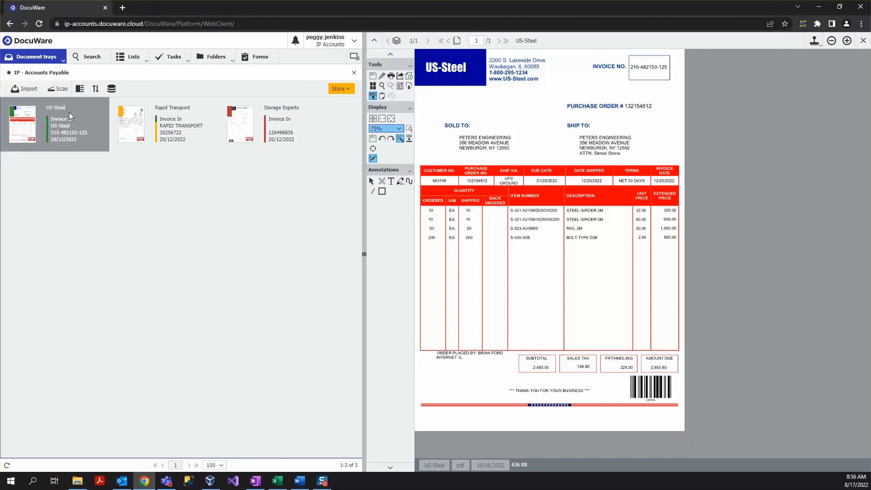
click(352, 90)
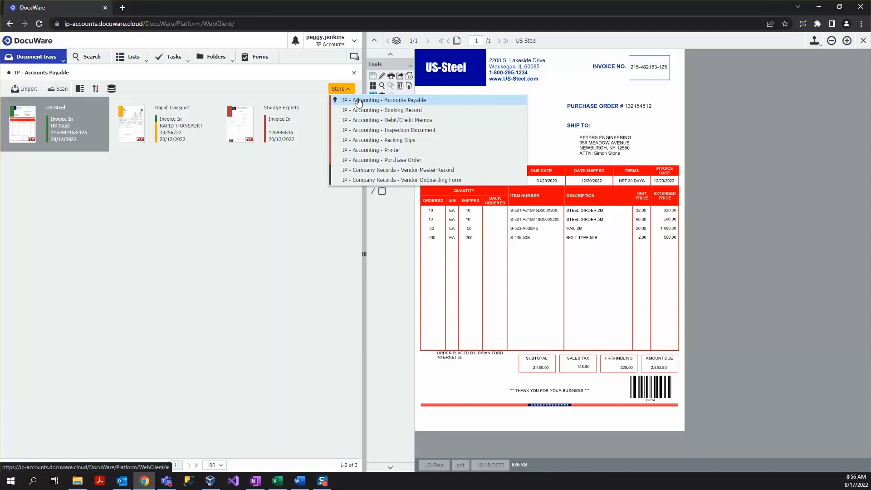
click(259, 200)
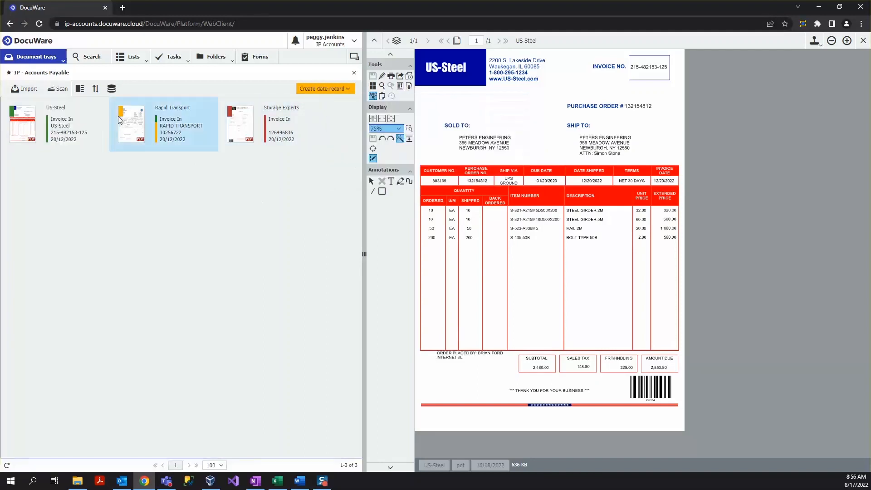
Step: Show the store dialogs beside the tray and start storing the US-Steel invoice with the Accounts Payable dialog
click(114, 90)
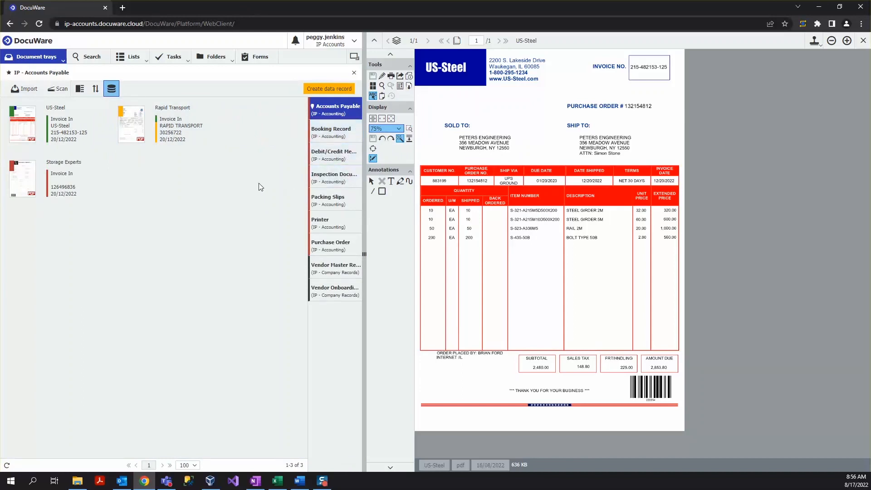
click(64, 128)
drag(64, 127, 324, 103)
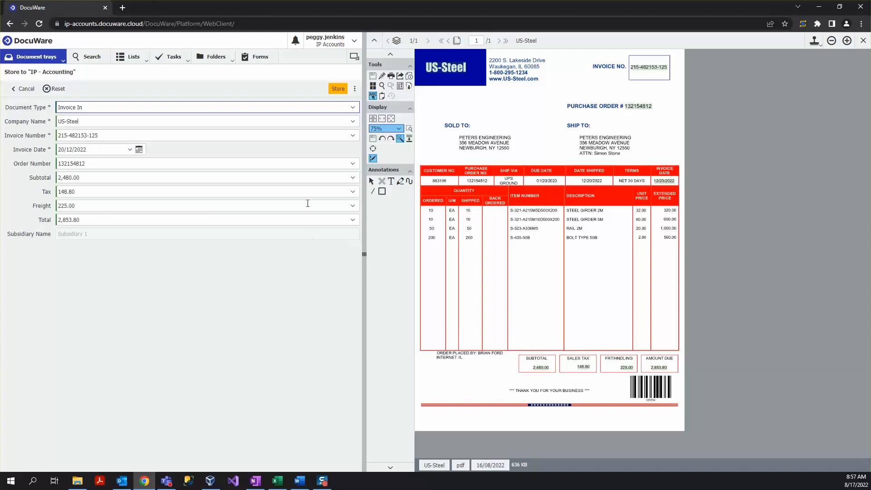
Step: Clear the Company Name in the store dialog and fill it with US-Steel from the list of suggested values
click(345, 122)
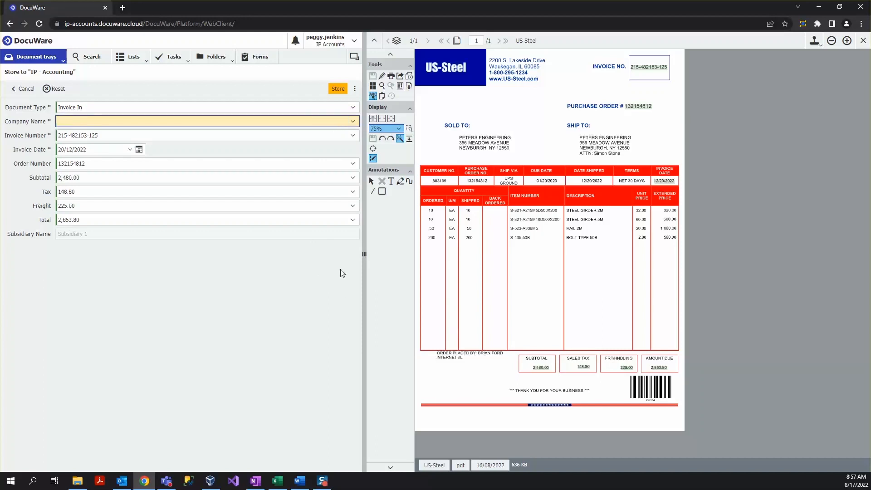
click(353, 120)
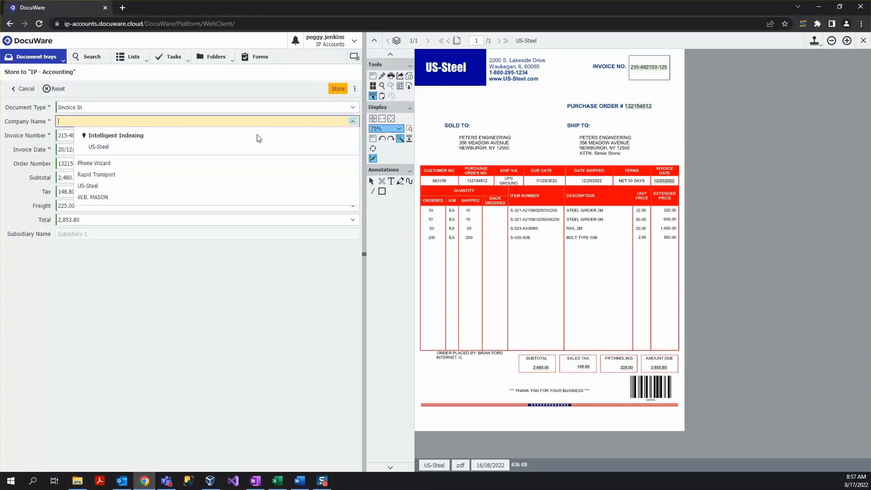
click(118, 190)
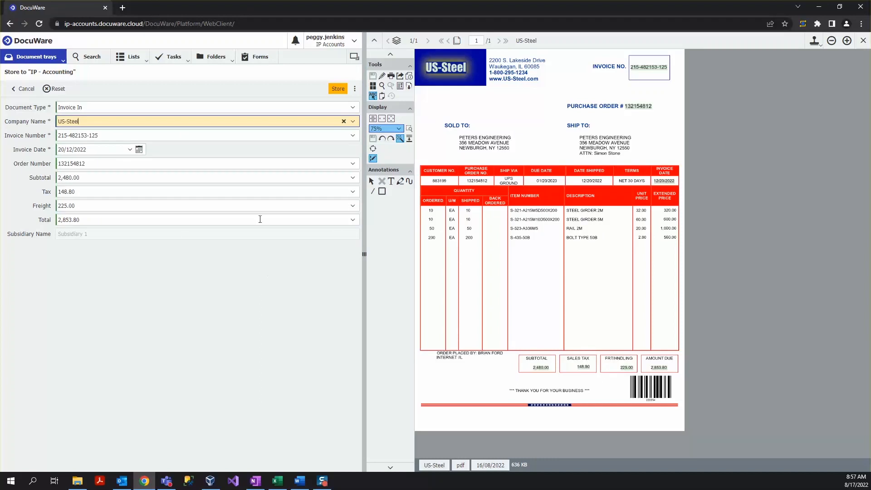
Step: Clear the Invoice Number, fill it from the number printed on the displayed invoice, and store the document in the file cabinet
click(136, 135)
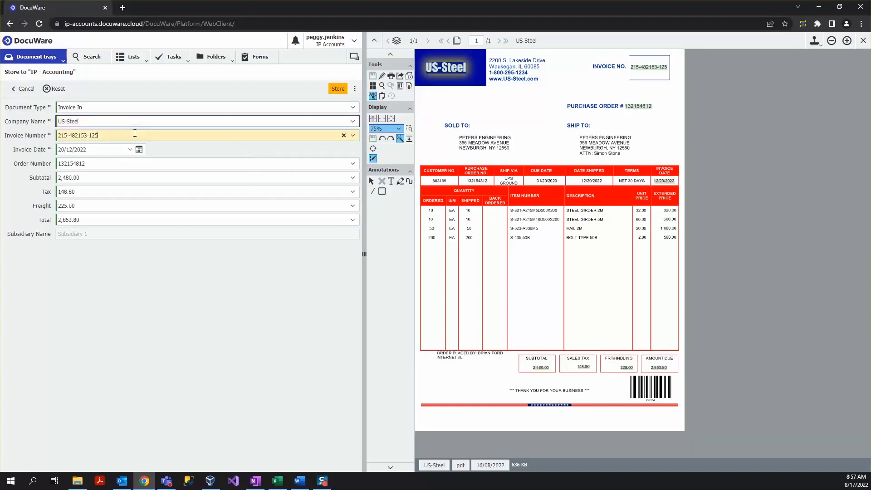
click(343, 136)
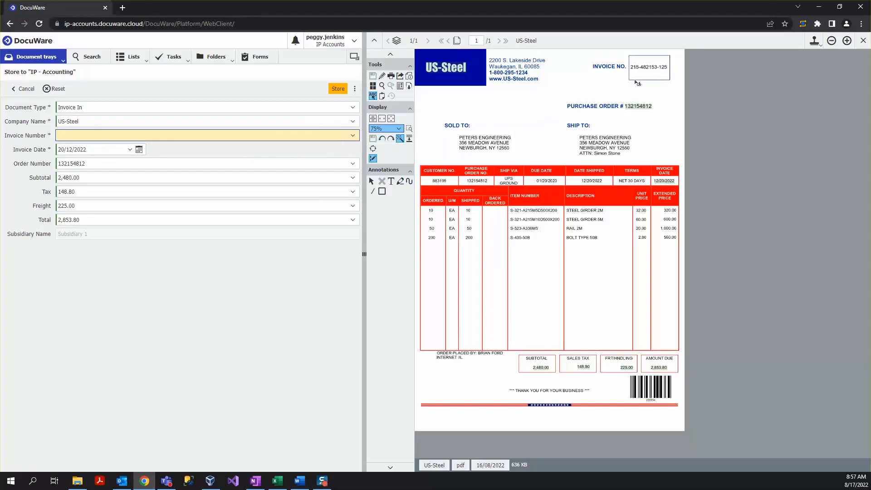
drag(638, 68, 671, 71)
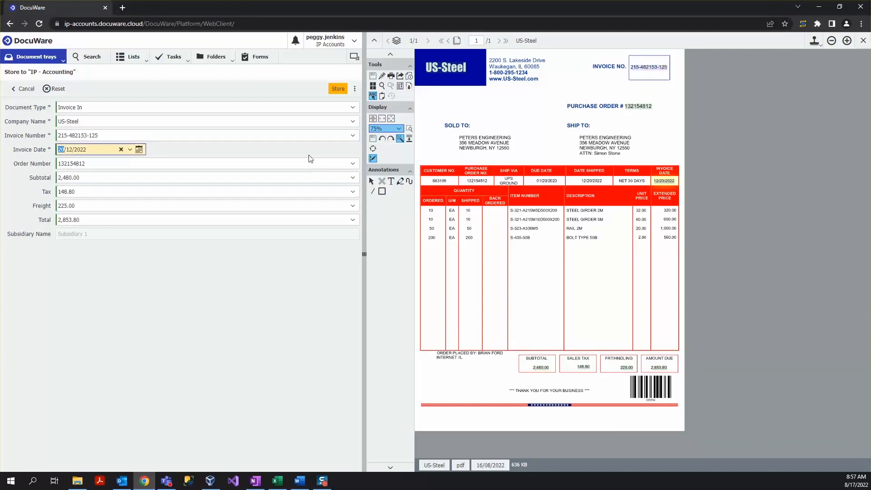
click(186, 131)
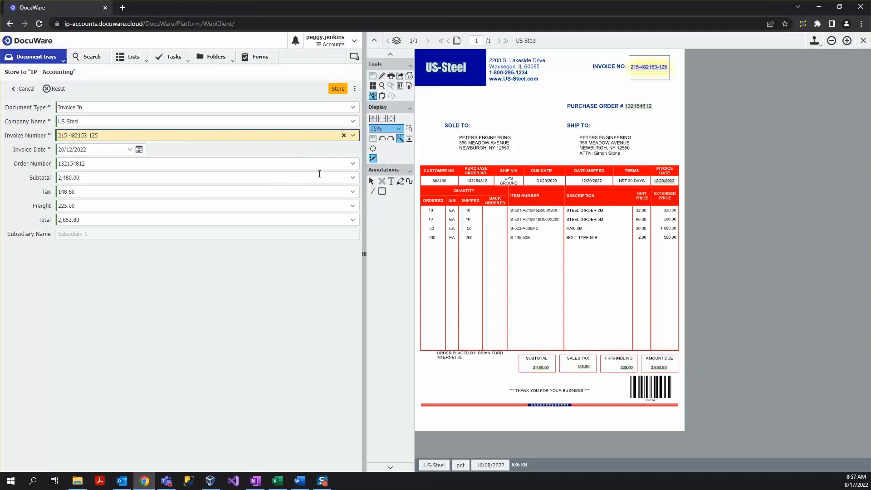
click(338, 89)
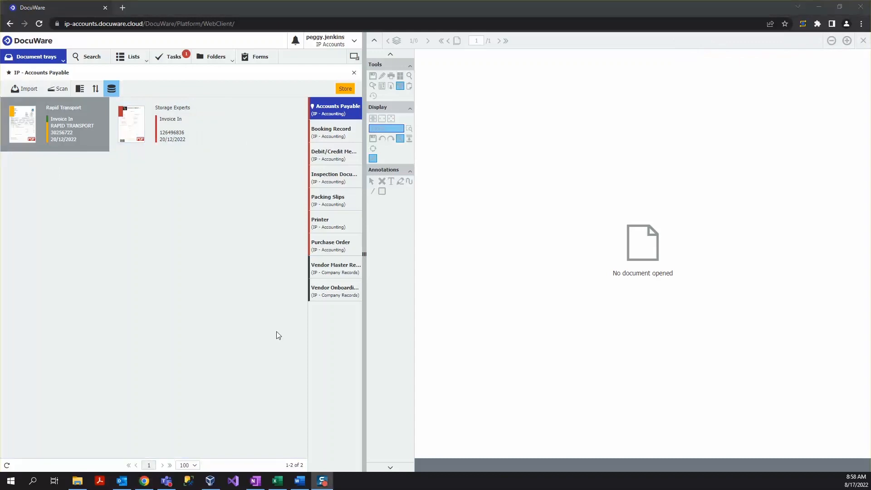
click(263, 325)
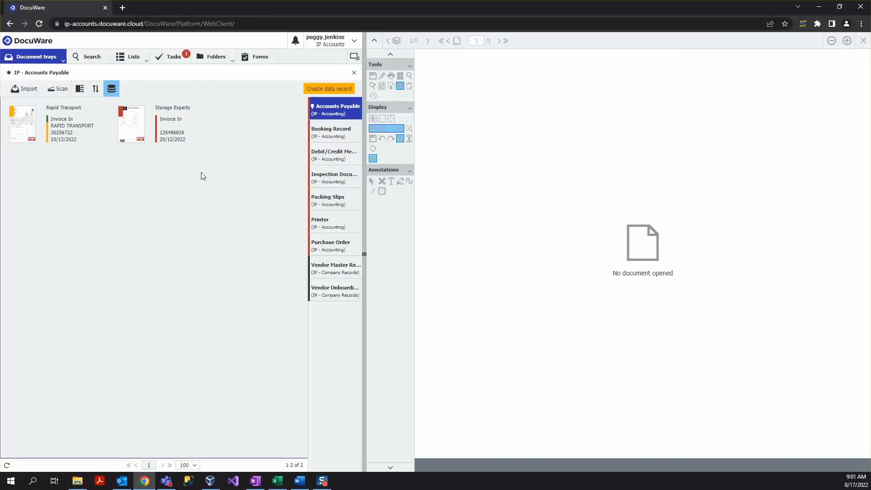
Step: Run an IP - Accounting Invoice Search for the full text "bolt" and open the first US-Steel invoice in the results
click(86, 61)
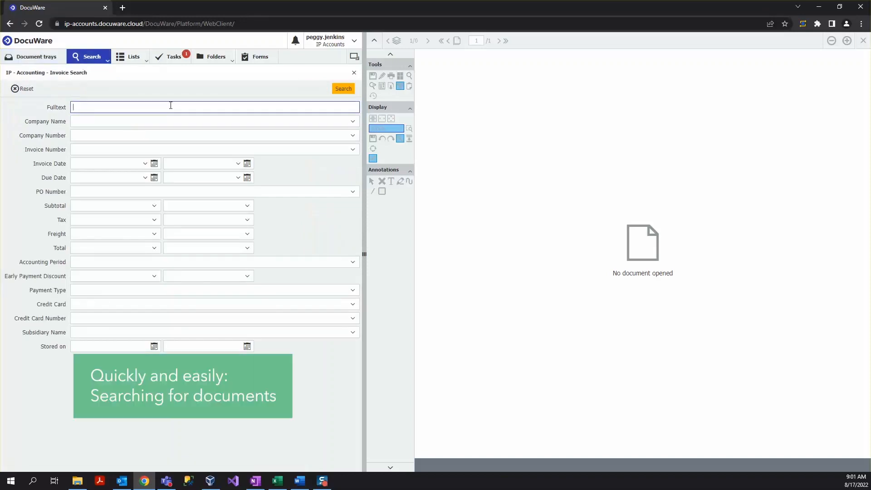
click(102, 58)
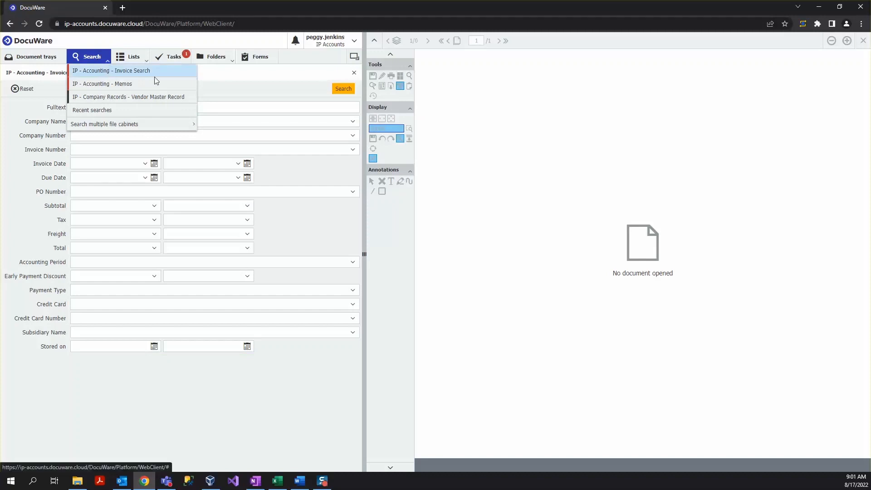
click(172, 72)
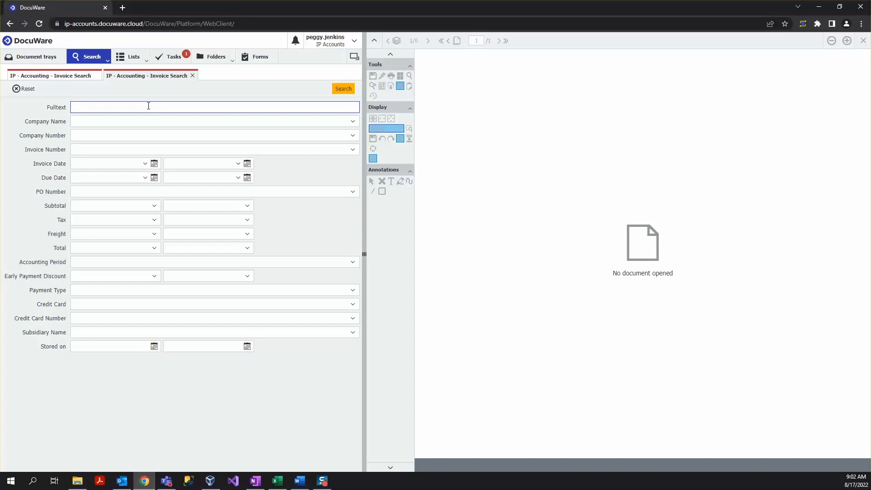
text(olt)
key(Return)
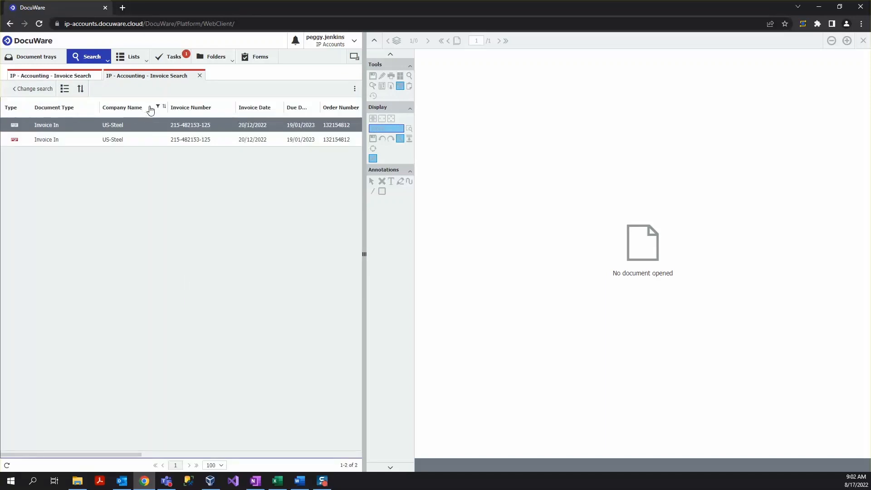
click(138, 124)
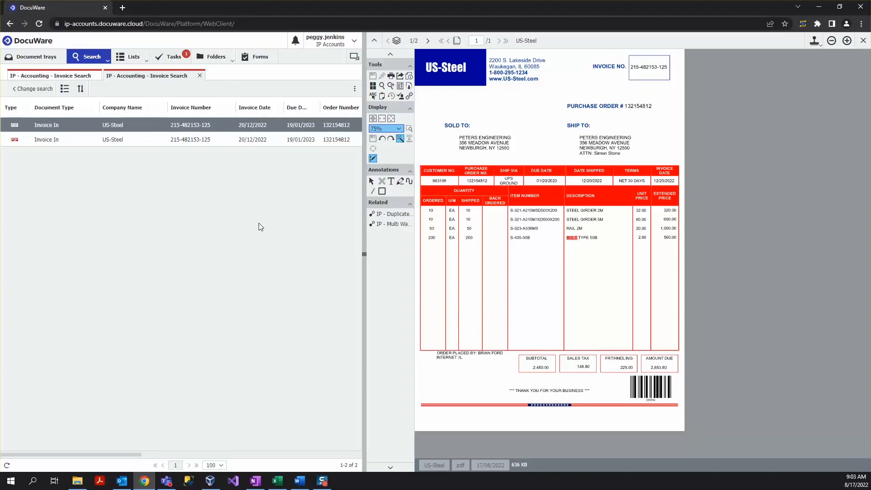
Step: Browse the Accounts Payable by Year folders down to 2022, Dec, US-Steel
click(215, 59)
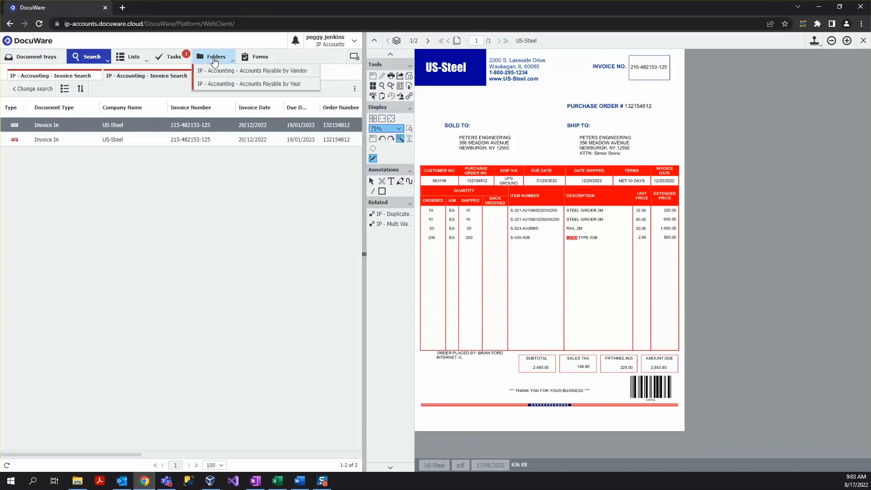
click(239, 84)
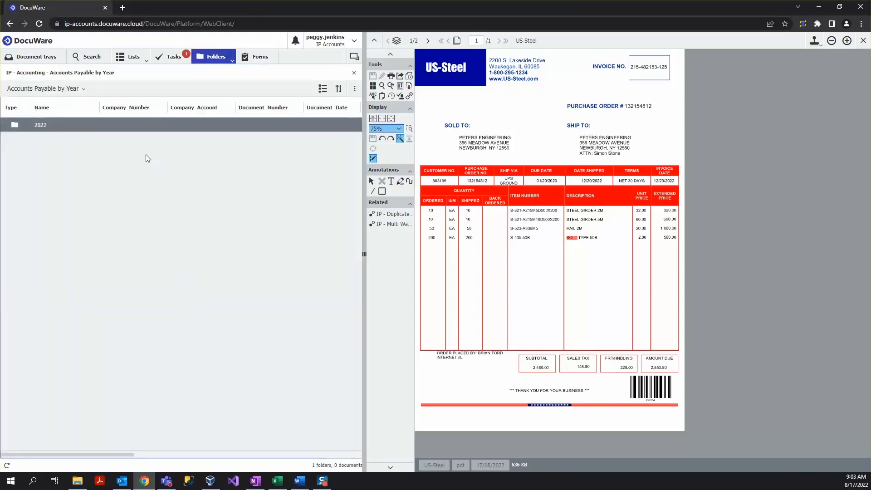
double_click(53, 125)
double_click(52, 124)
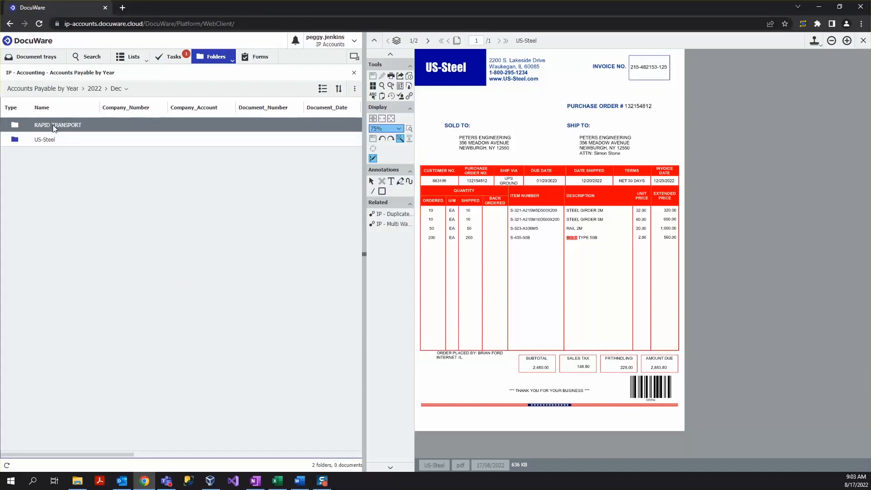
click(60, 142)
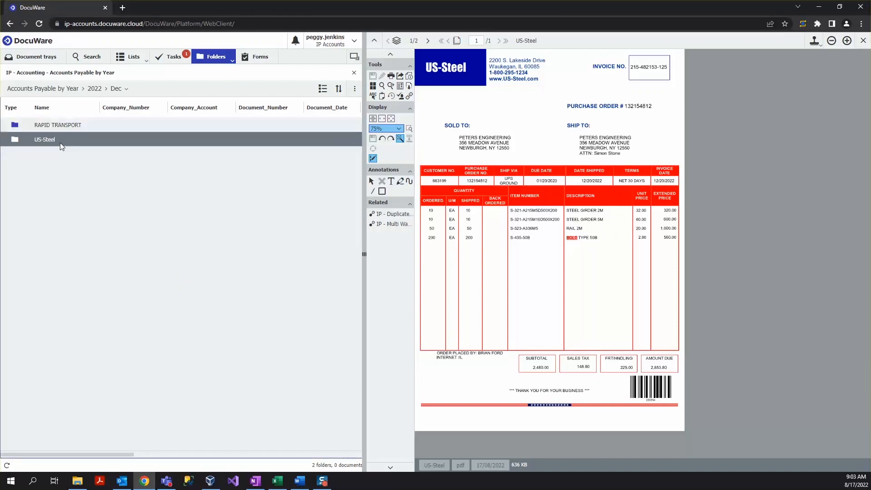
double_click(60, 139)
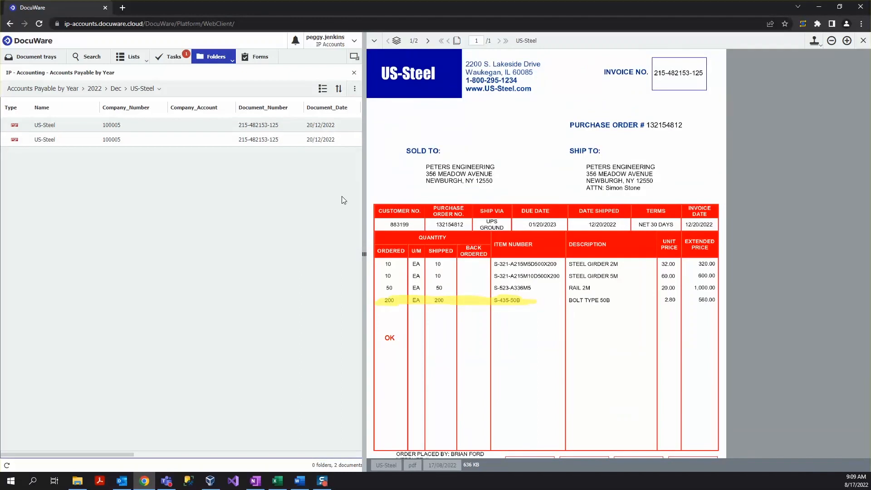
Step: Show the viewer's tool palettes and hide the annotations on the US-Steel invoice
click(375, 41)
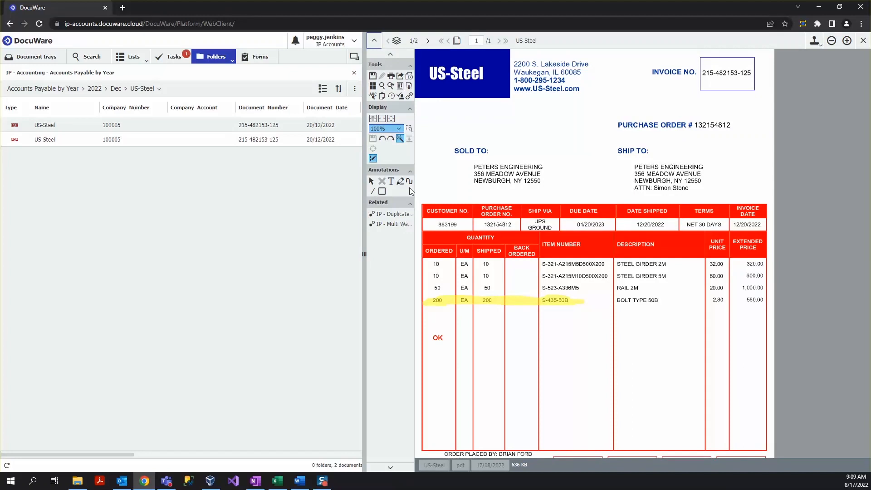
click(373, 158)
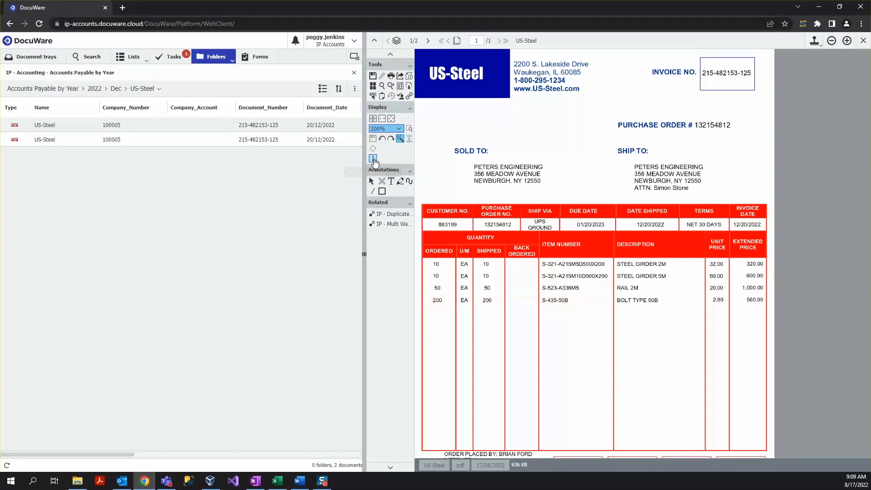
Step: Show the annotations on the US-Steel invoice again, and view its Share by Email options without sharing the document
click(372, 159)
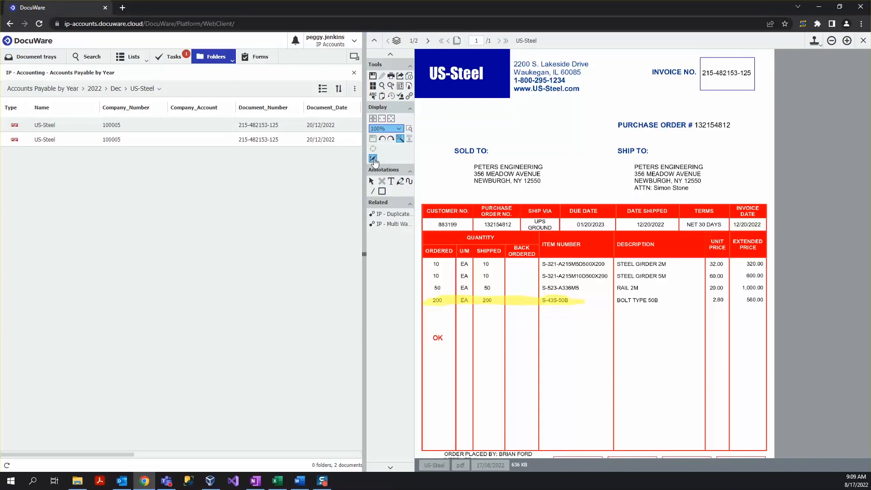
click(400, 79)
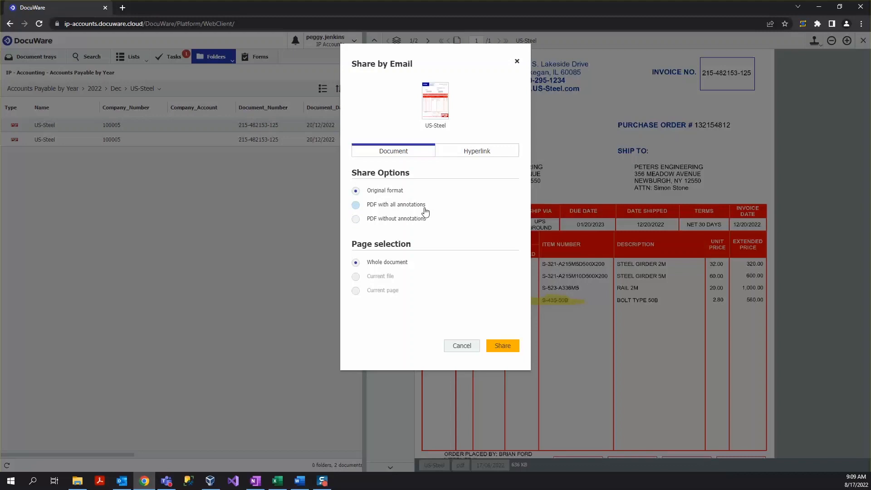
click(471, 348)
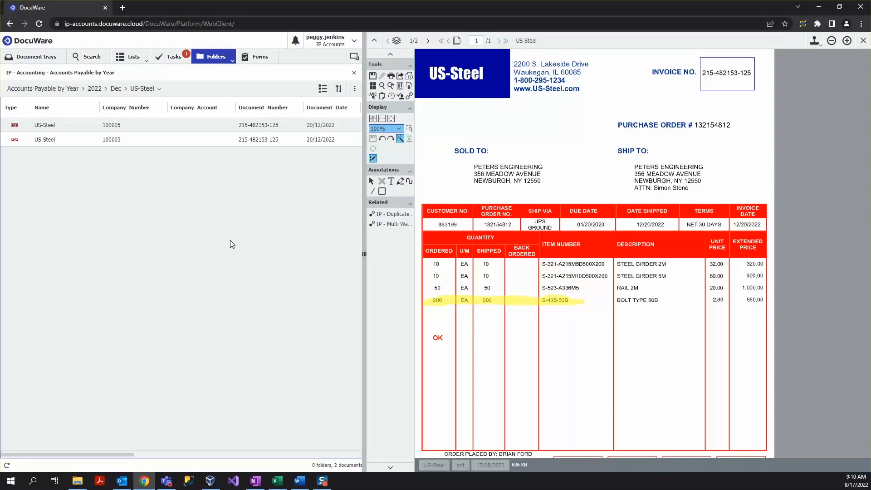
Step: Open the account's Profile & Settings and view the personal data and security settings
click(339, 47)
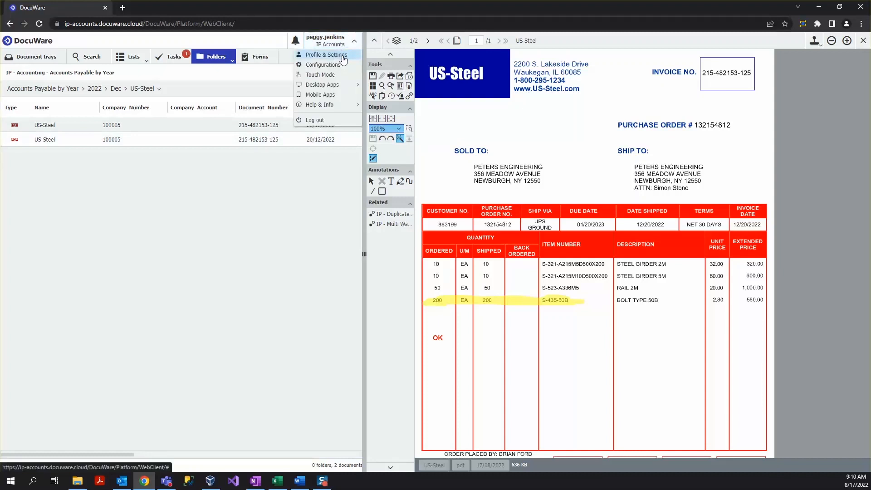
click(344, 58)
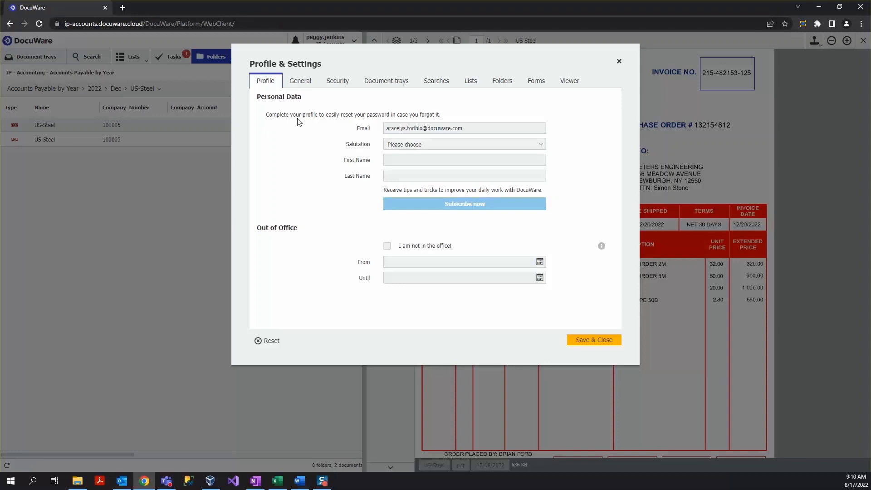
click(334, 87)
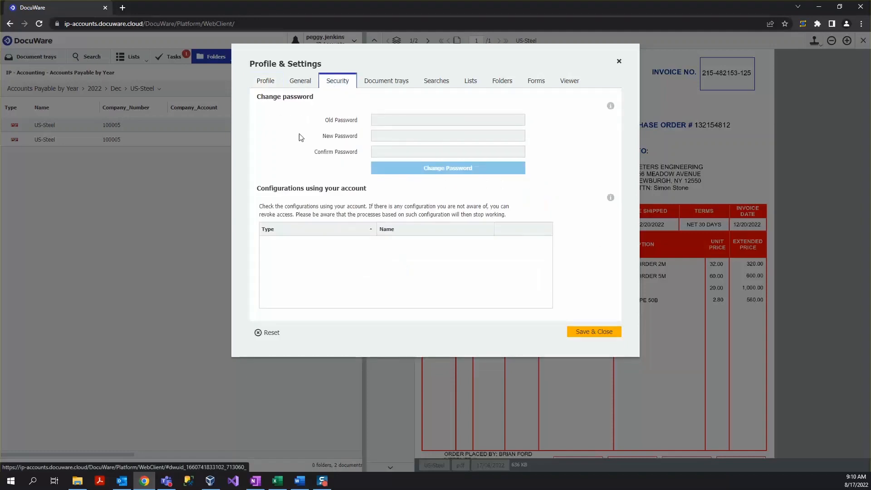
Step: Review the visibility and default settings for document trays and store dialogs, and the settings for search dialogs and result lists
click(382, 88)
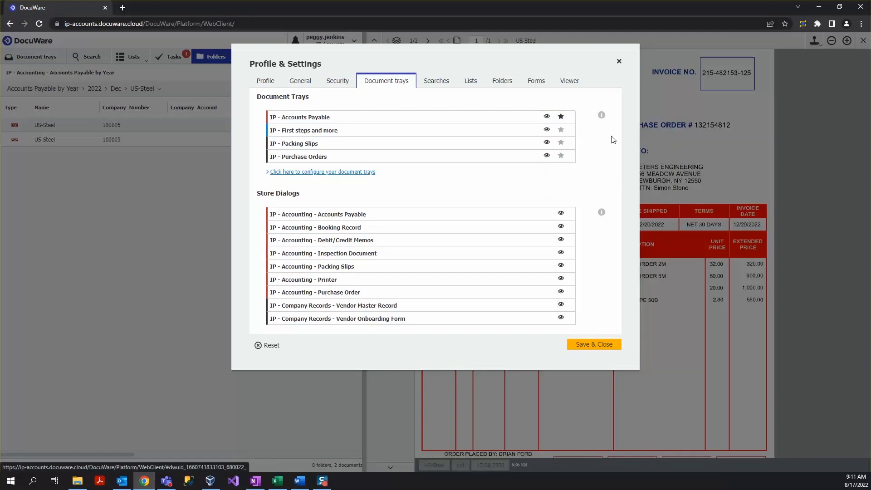
click(546, 156)
click(560, 157)
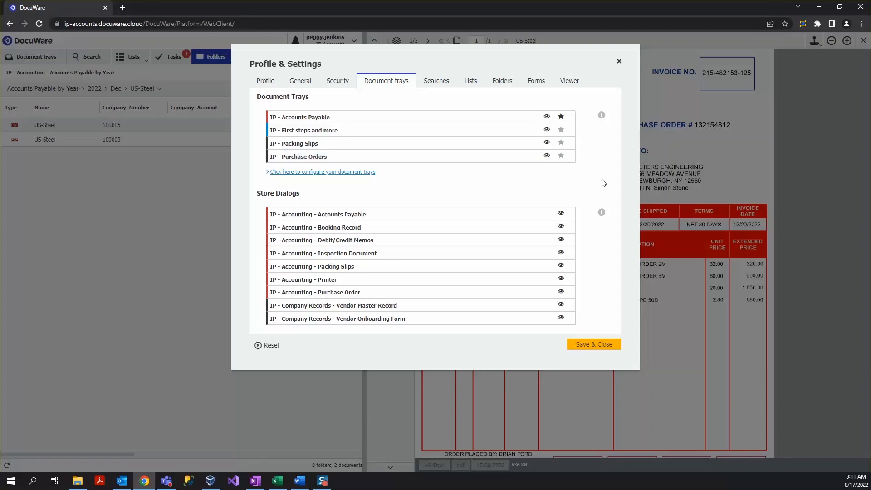
click(439, 86)
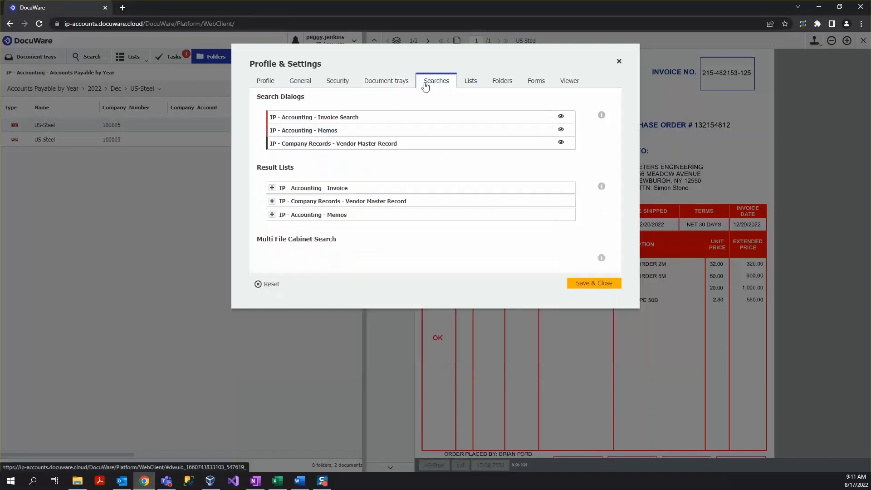
mouse_move(600, 191)
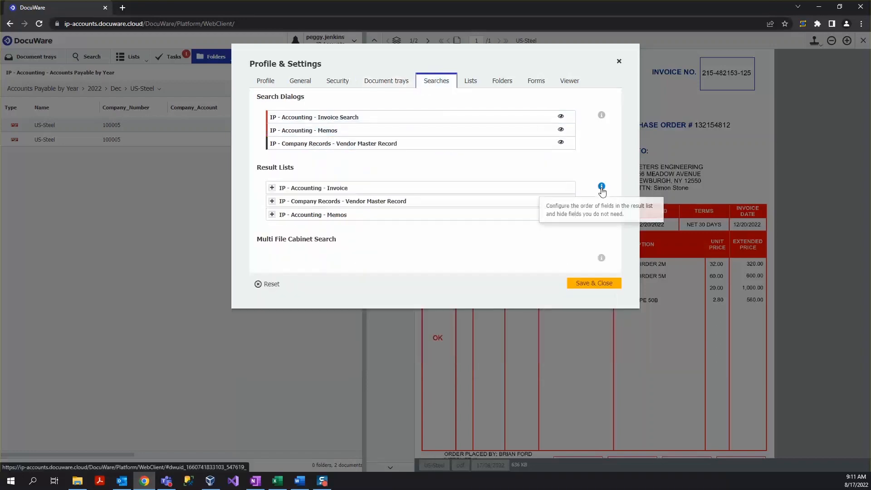
mouse_move(445, 148)
mouse_down()
mouse_move(445, 121)
mouse_move(451, 155)
mouse_up()
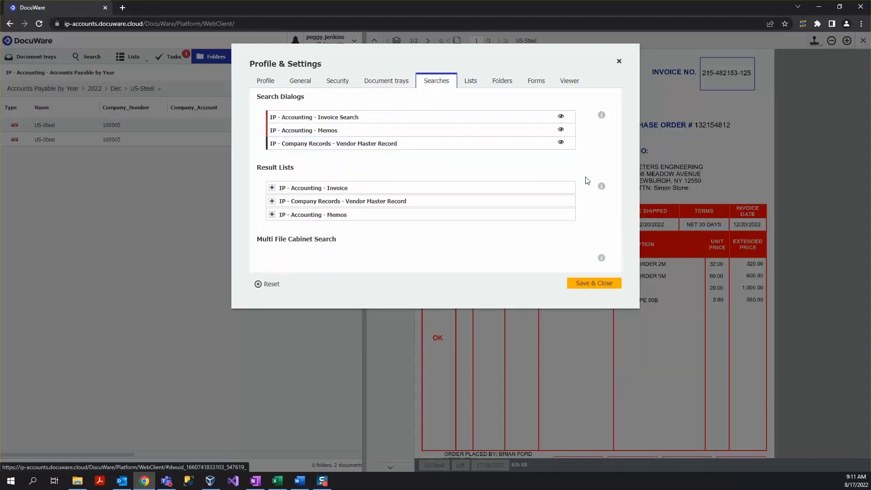
Step: In the Viewer settings, hide "Rotate page left for viewing" from the Display group of the viewer's Left toolbar
click(571, 82)
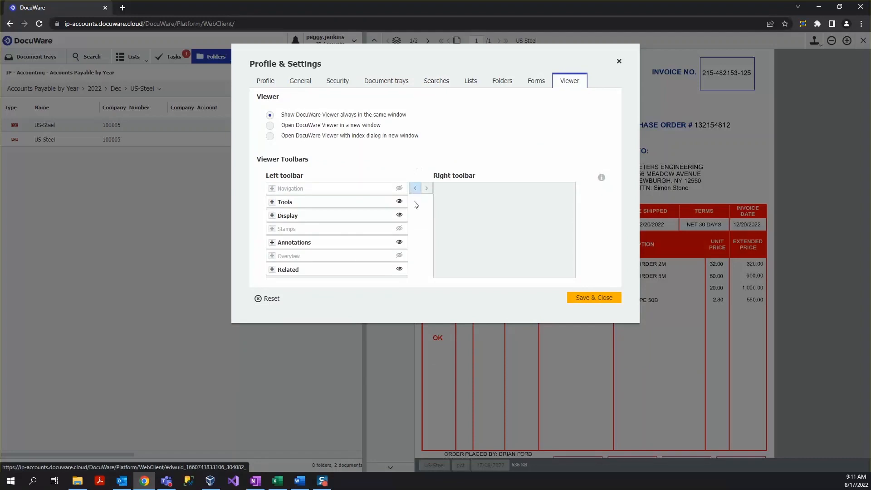
click(271, 215)
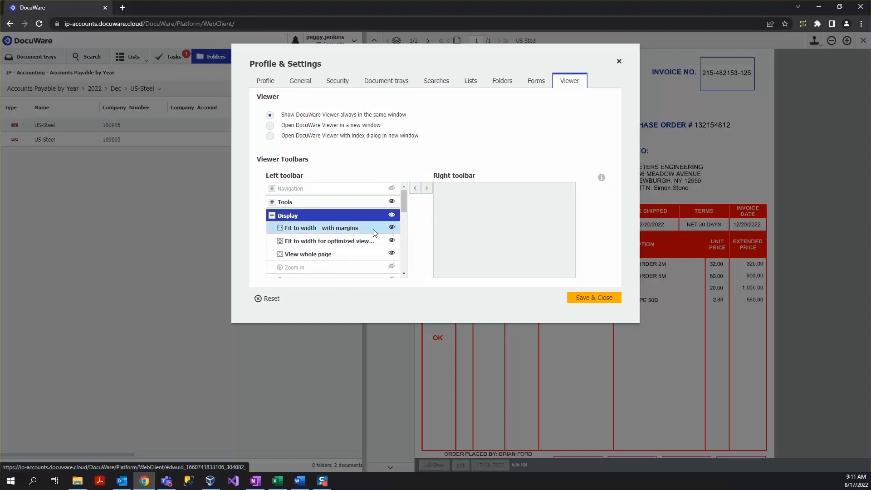
scroll(366, 235, down, 1)
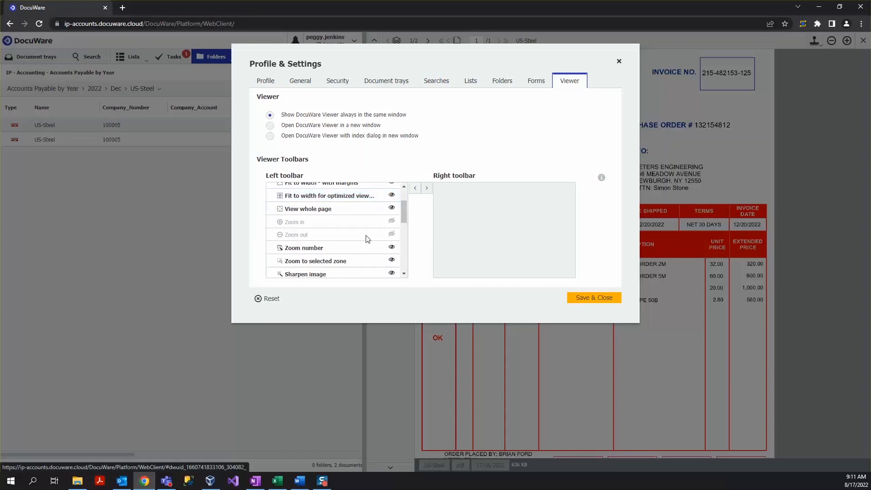
scroll(366, 239, down, 1)
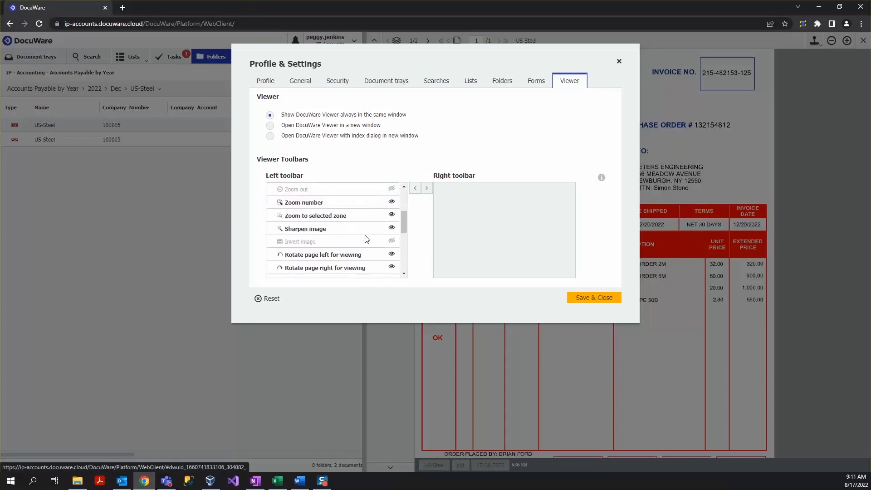
click(392, 254)
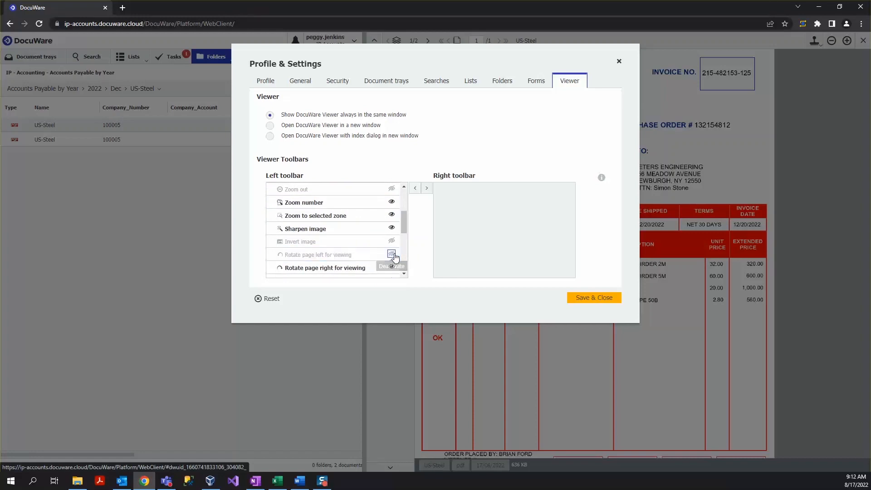